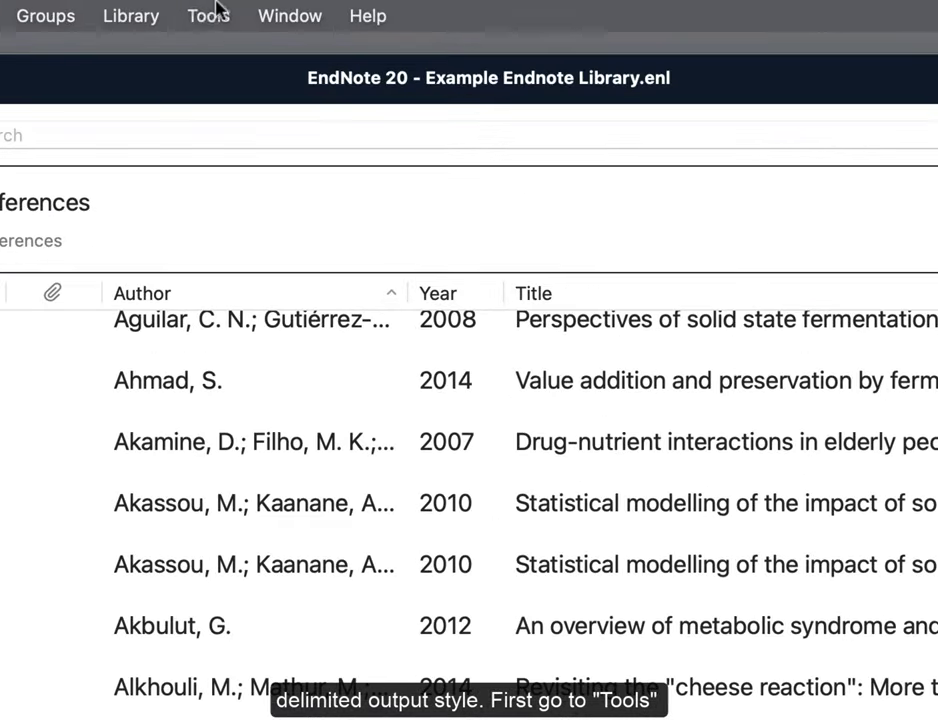
# - In the Output Style Manager, mark Tab Delimited as a favourite and open it for editing
pyautogui.click(300, 7)
pyautogui.moveTo(298, 109)
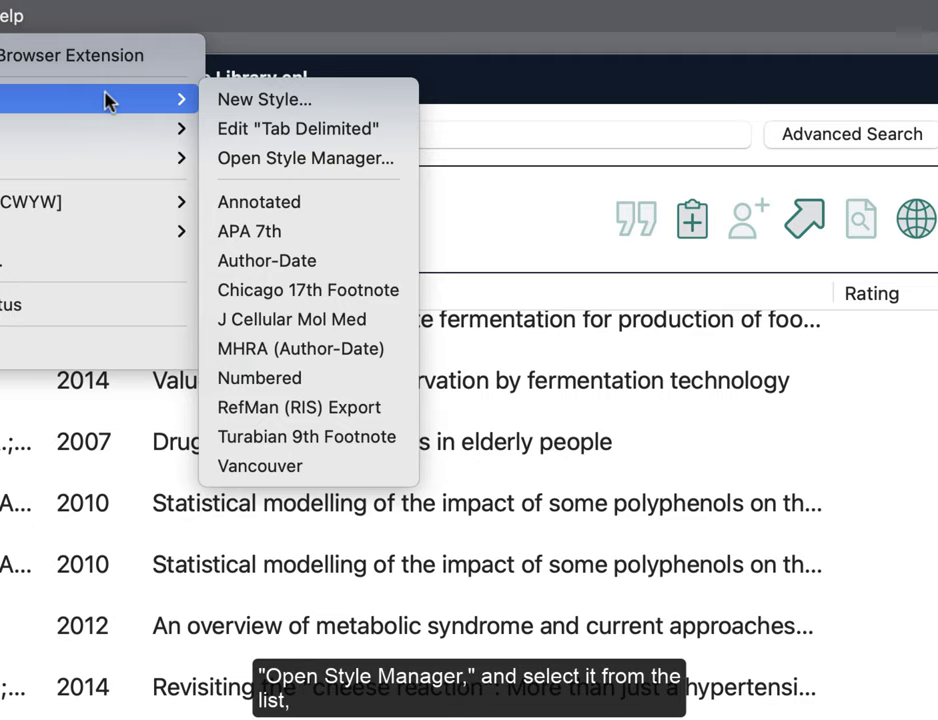
pyautogui.click(293, 163)
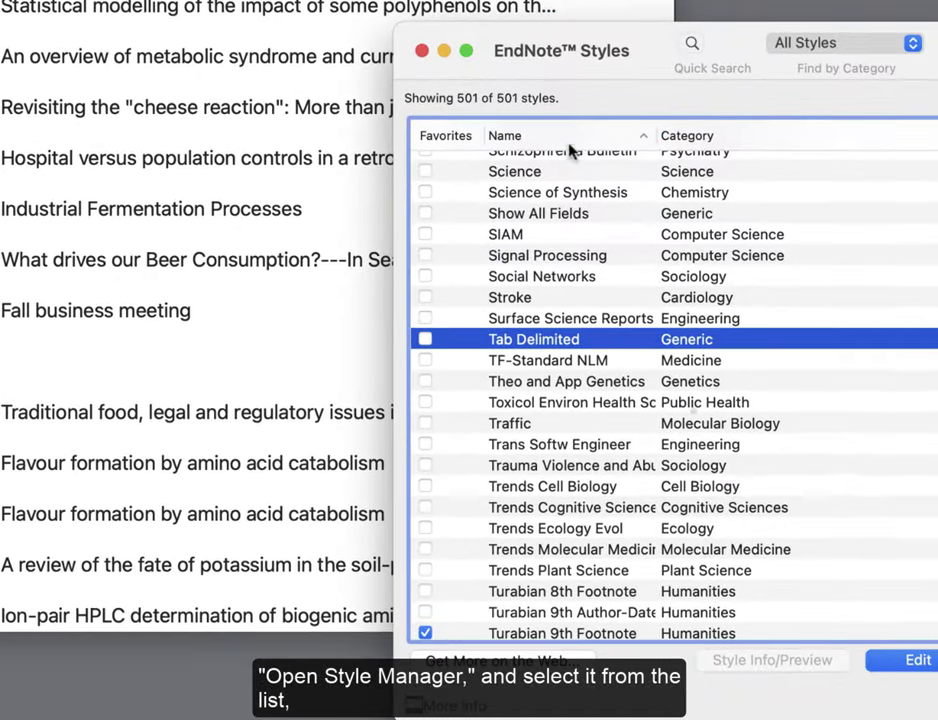
pyautogui.click(424, 342)
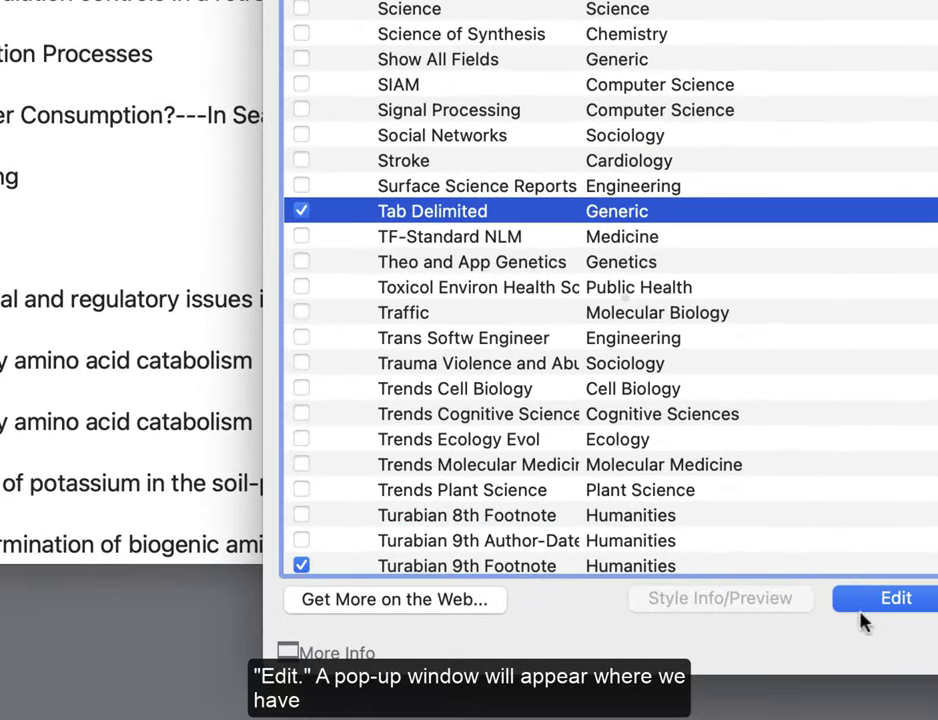
pyautogui.click(915, 658)
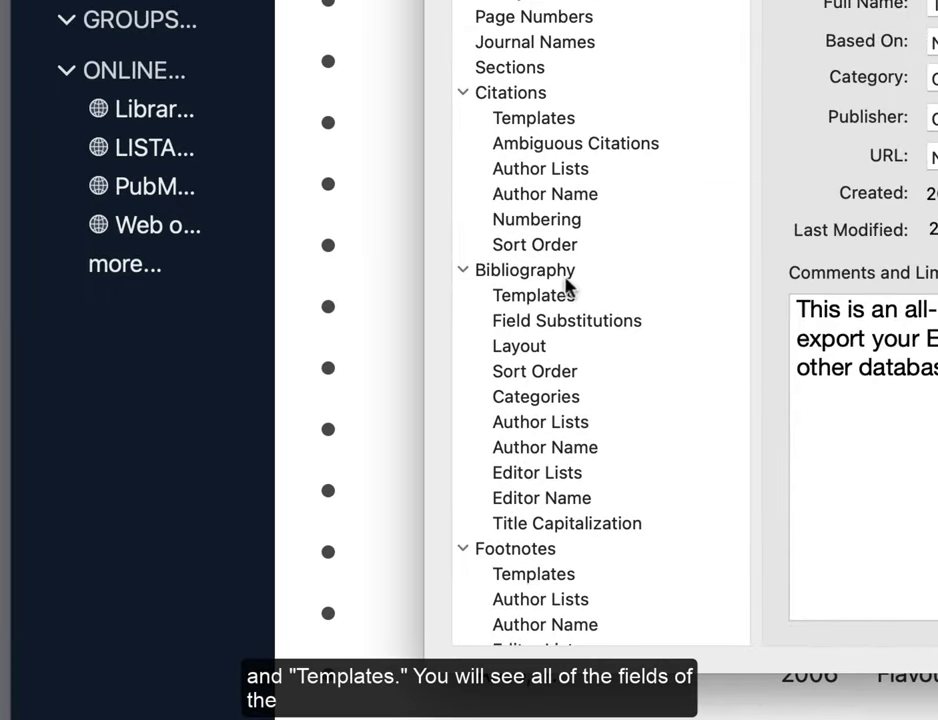
# - Show the Tab Delimited Generic bibliography template: Author, Year, Title, Publisher, Volume, Pages, Name of Database
pyautogui.click(557, 300)
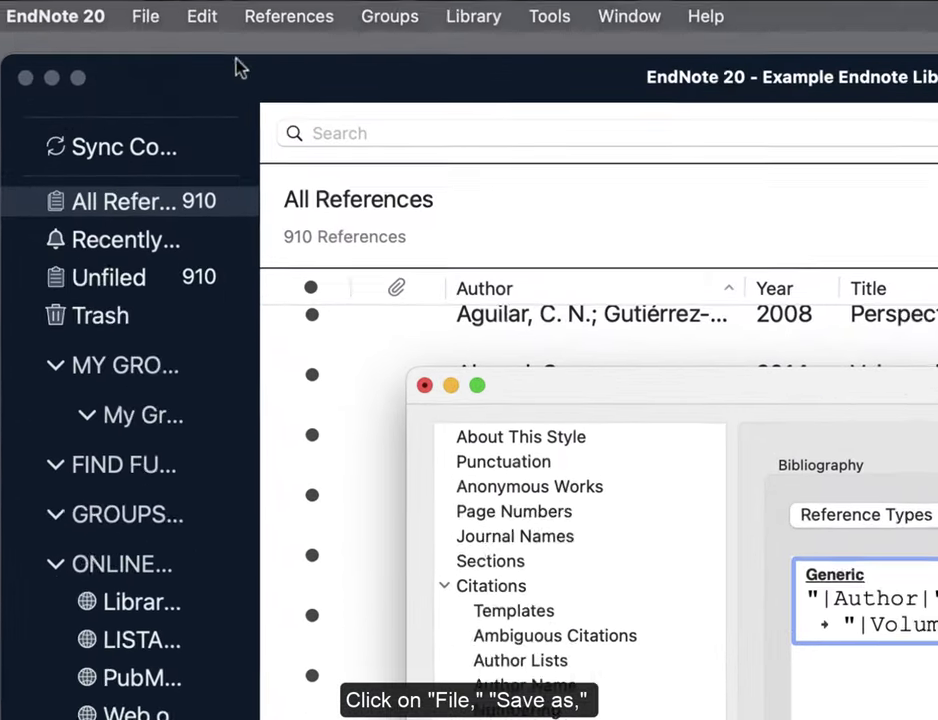
# - Save the edited style under the new name 'Tab Delimited Copy 2'
pyautogui.click(93, 22)
pyautogui.click(296, 262)
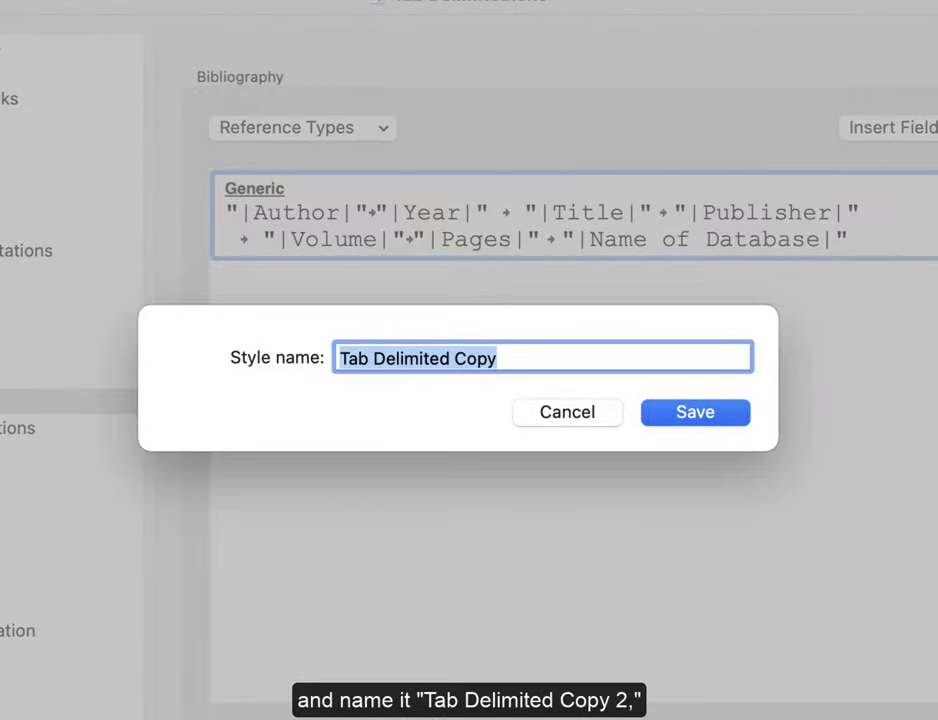
pyautogui.click(538, 350)
pyautogui.write('2')
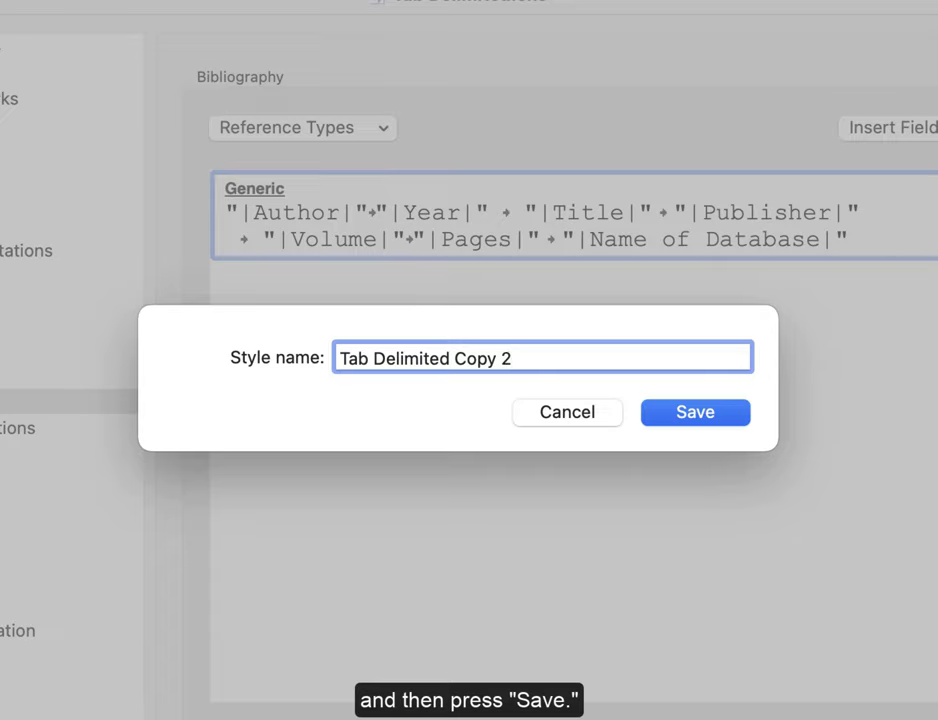
pyautogui.click(720, 422)
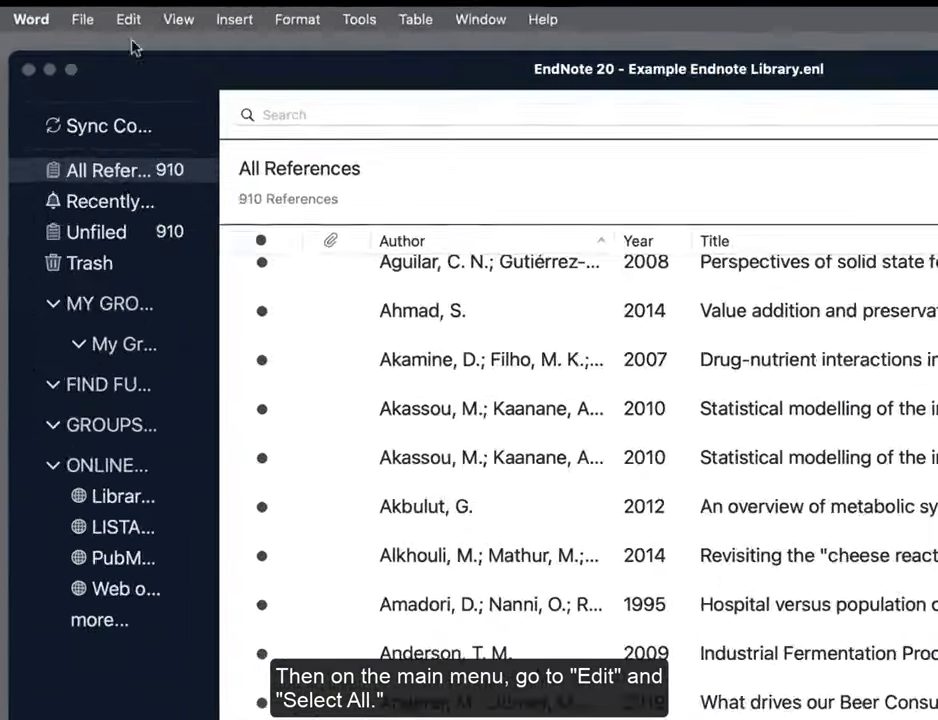
# - Bring the library forward and select all 910 references
pyautogui.click(168, 74)
pyautogui.click(173, 22)
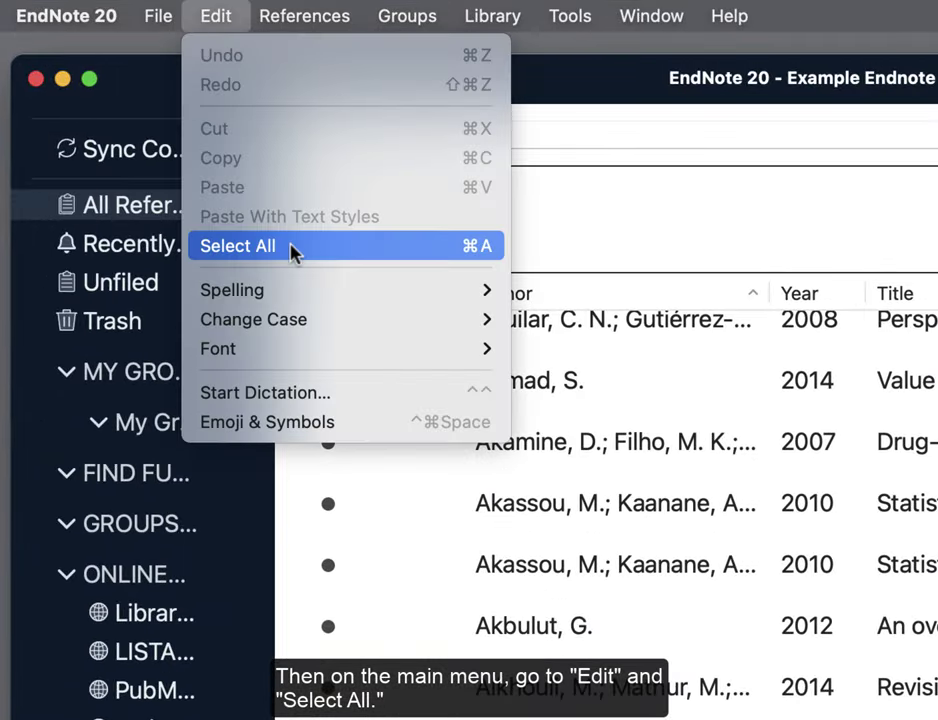
pyautogui.click(293, 252)
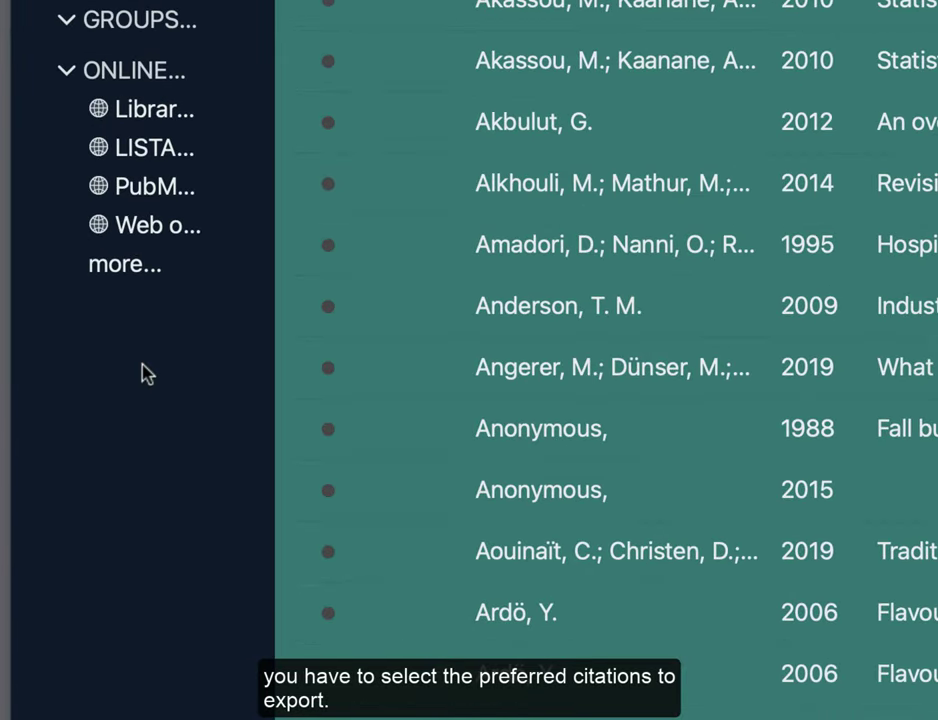
# - In All References, select the first eight references from Aboul-Enein through Aguilar
pyautogui.click(161, 99)
pyautogui.click(151, 42)
pyautogui.scroll(-5, 622, 388)
pyautogui.scroll(1, 738, 662)
pyautogui.click(687, 378)
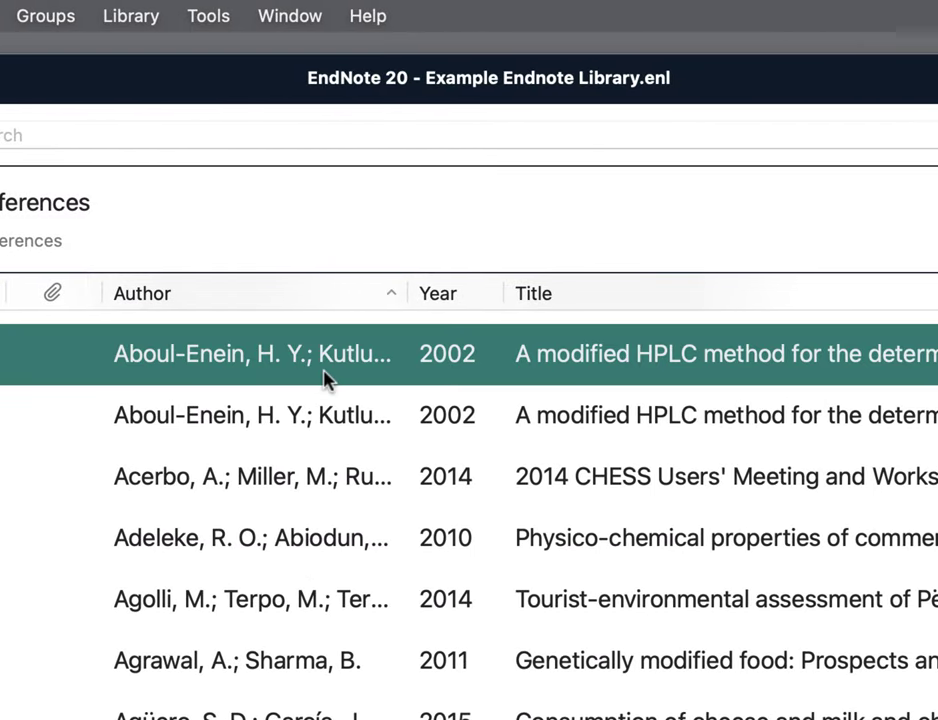
pyautogui.hotkey('shift', 'Down')
pyautogui.hotkey('shift', 'Down')
pyautogui.hotkey('shift', 'Down')
pyautogui.hotkey('shift', 'Down')
pyautogui.hotkey('shift', 'Down')
pyautogui.hotkey('shift', 'Down')
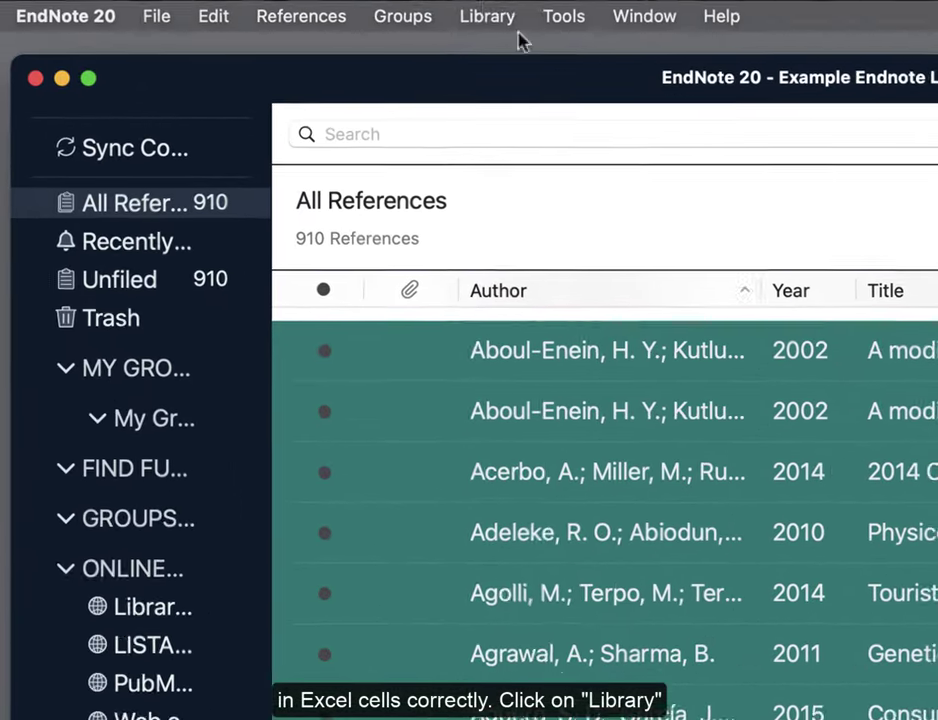
# - Set up Find and Replace to search Any Field for carriage returns in the selected references
pyautogui.click(228, 25)
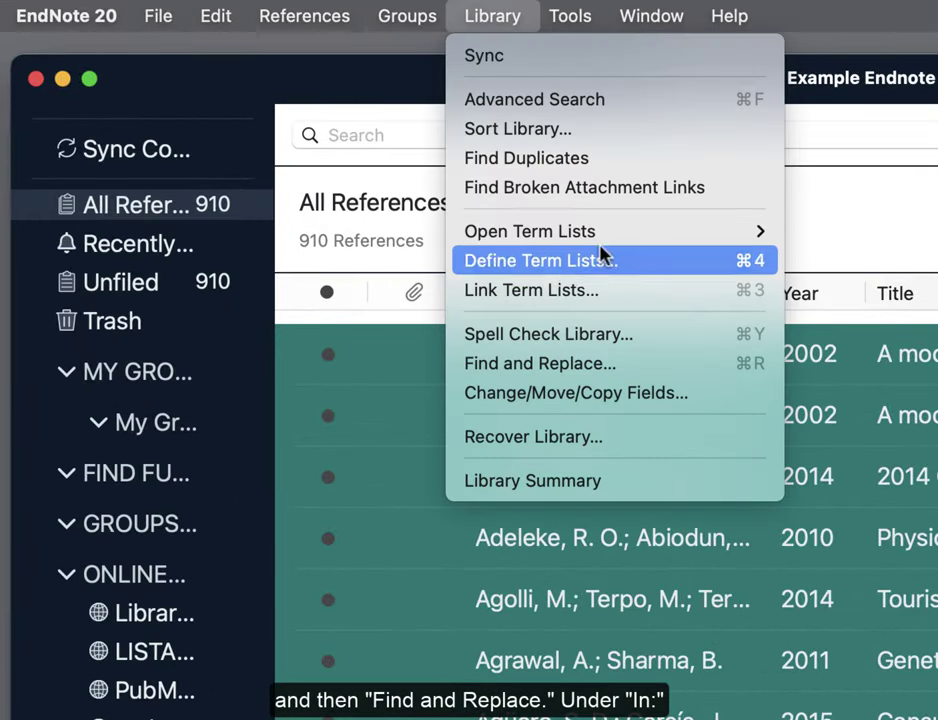
pyautogui.click(643, 364)
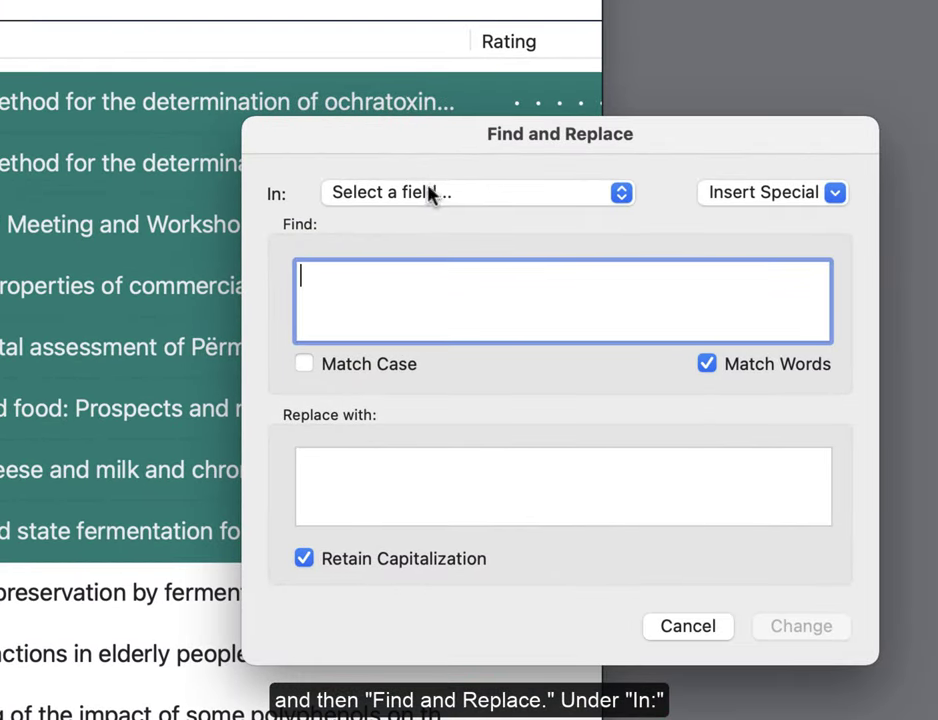
pyautogui.click(428, 192)
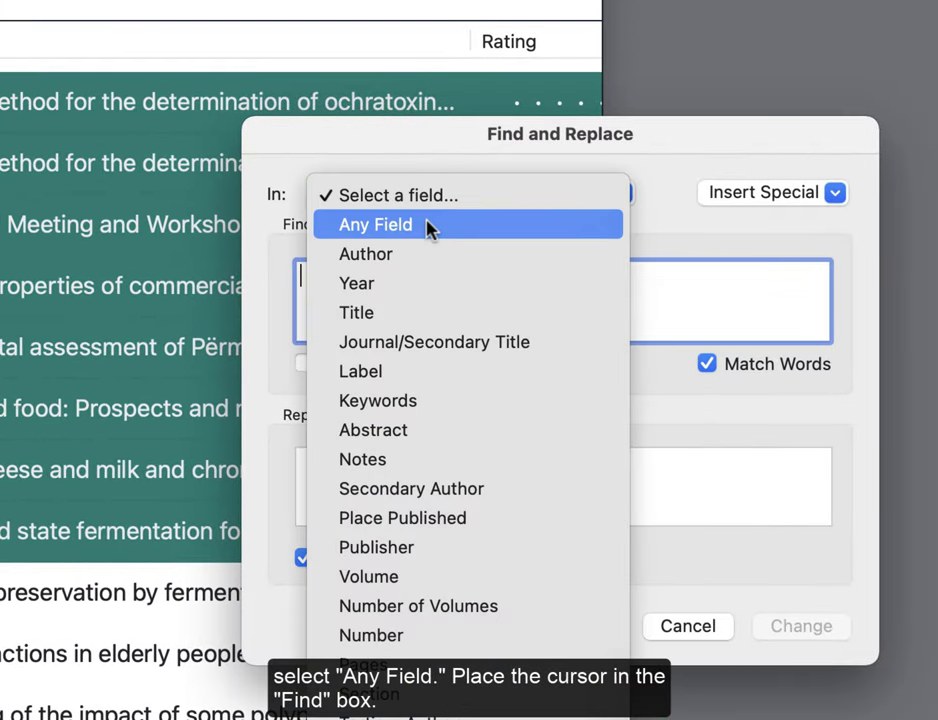
pyautogui.click(427, 225)
pyautogui.click(376, 276)
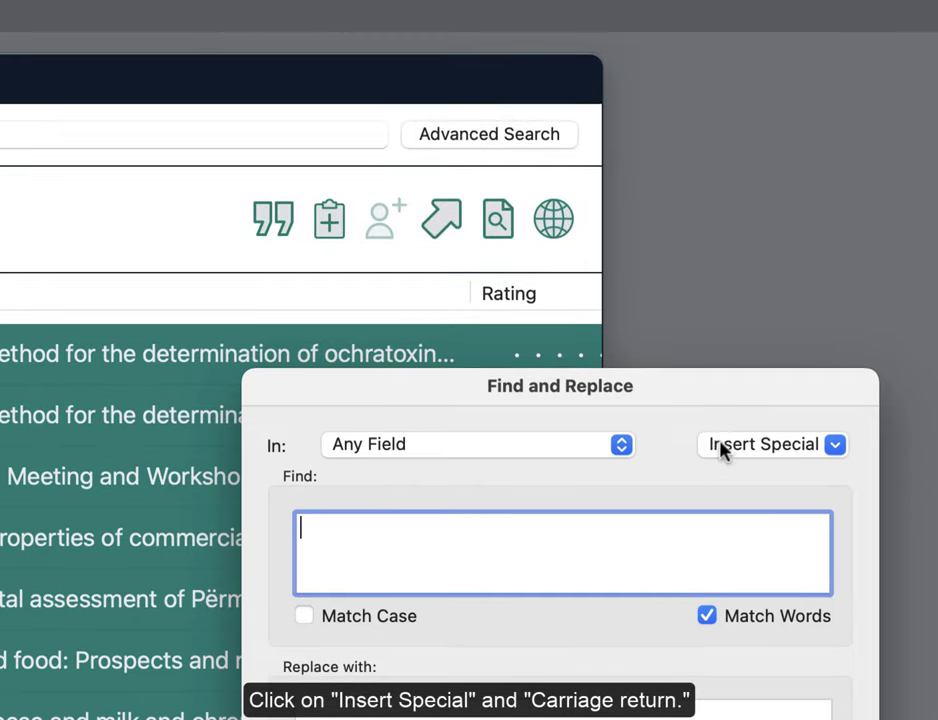
pyautogui.click(722, 194)
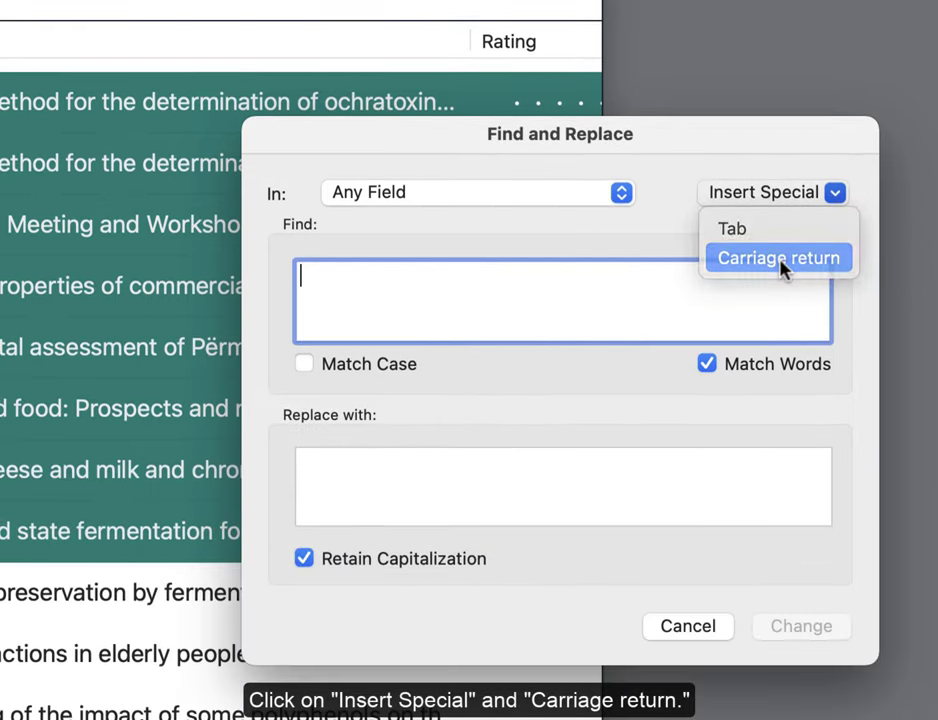
pyautogui.click(781, 512)
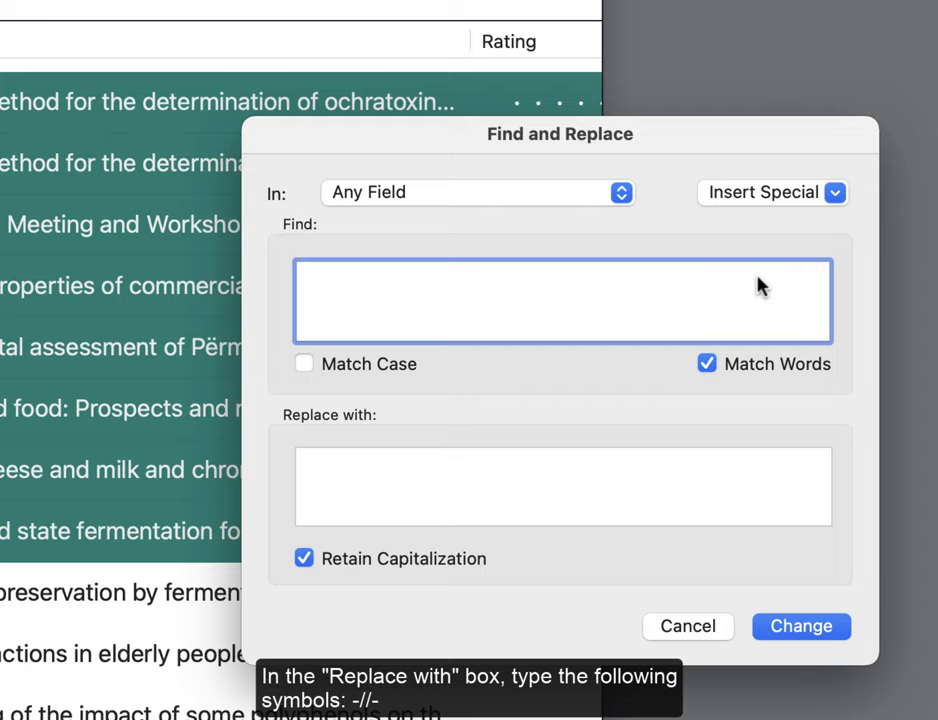
# - Replace every carriage return with -//-, accepting the 8434-change summary
pyautogui.click(494, 468)
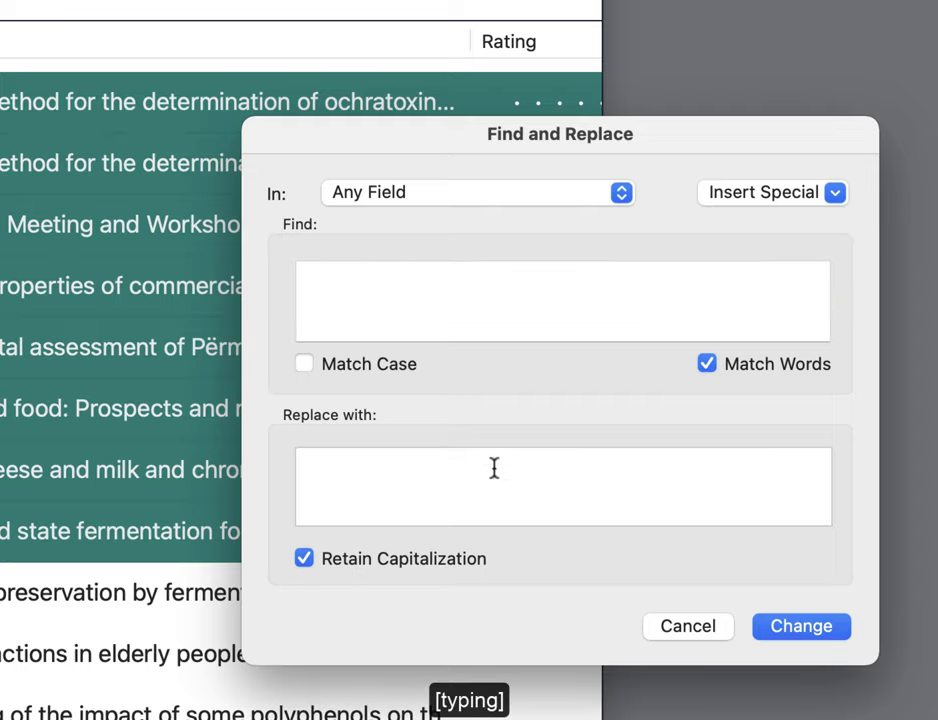
pyautogui.write('-//-')
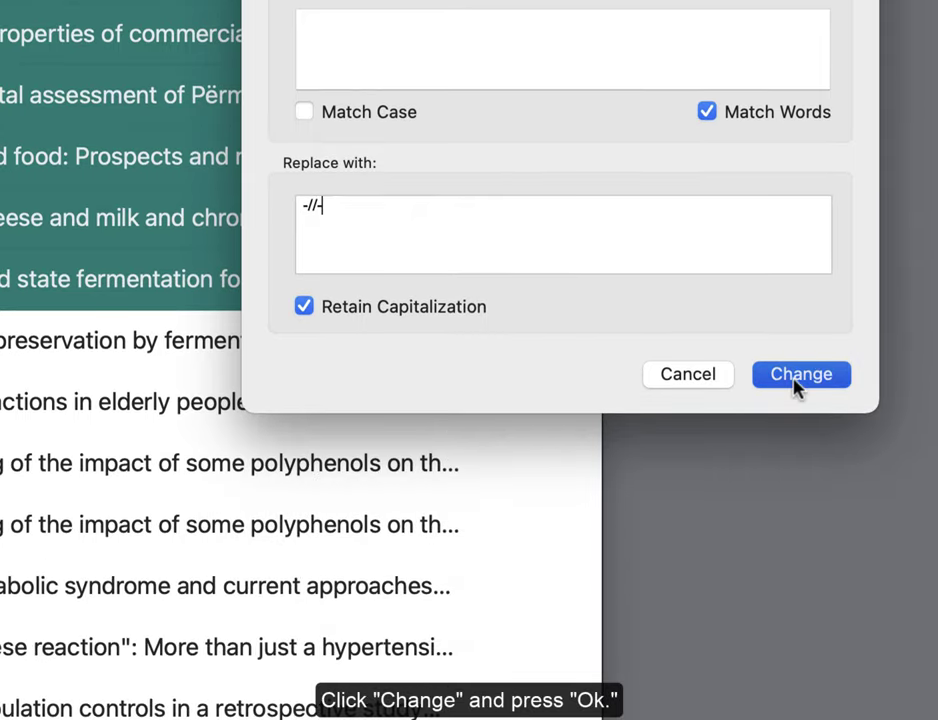
pyautogui.click(797, 627)
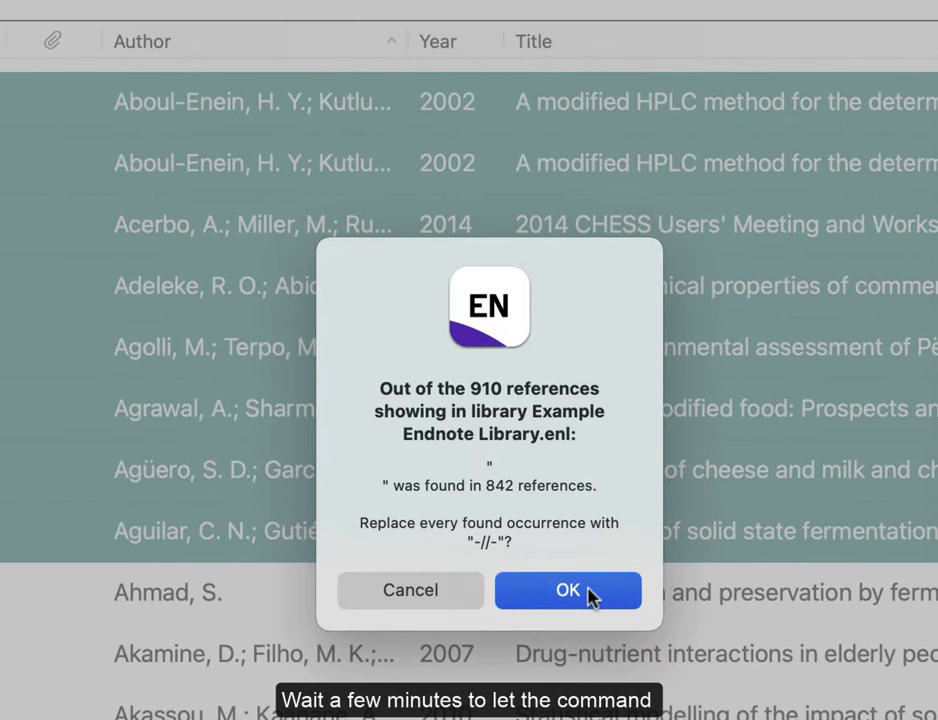
pyautogui.click(590, 598)
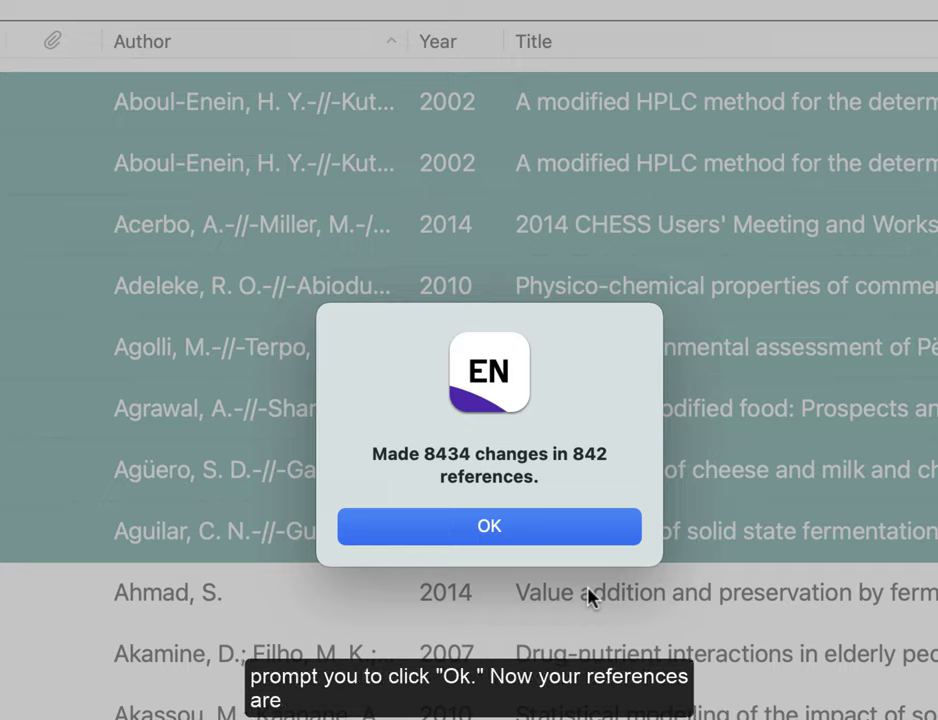
pyautogui.click(465, 527)
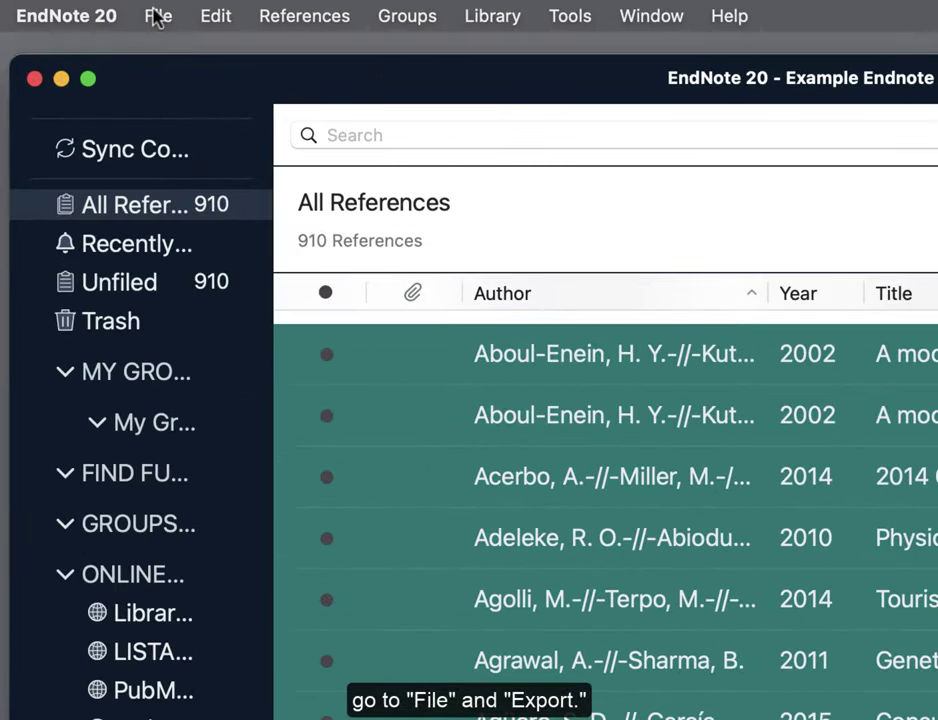
# - Export the selected references as Text Only with output style Tab Delimited Copy 2
pyautogui.click(73, 25)
pyautogui.click(258, 381)
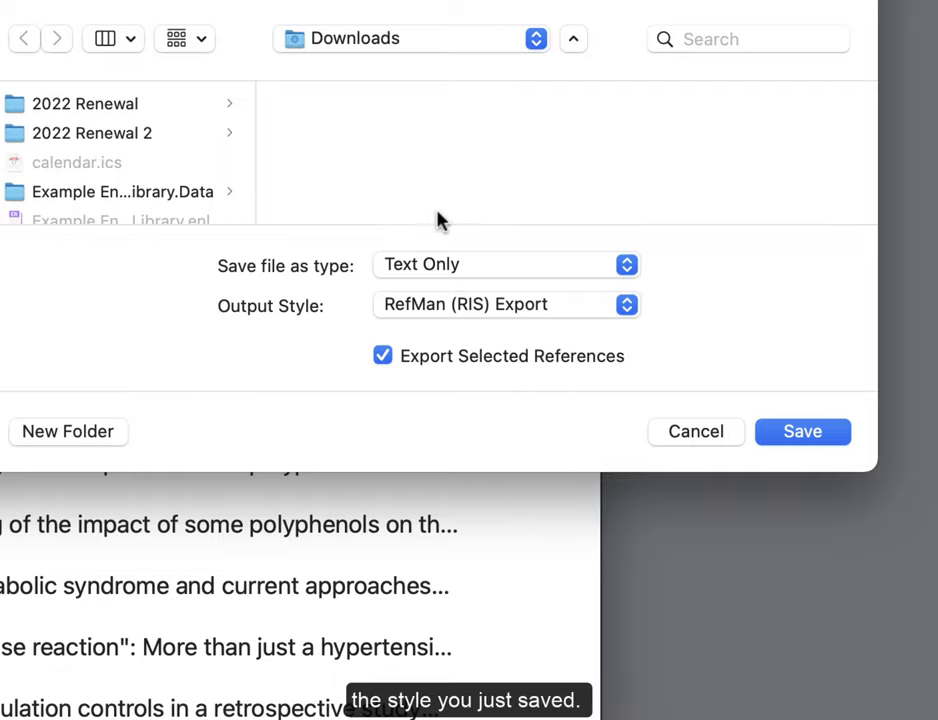
pyautogui.click(469, 266)
pyautogui.click(469, 266)
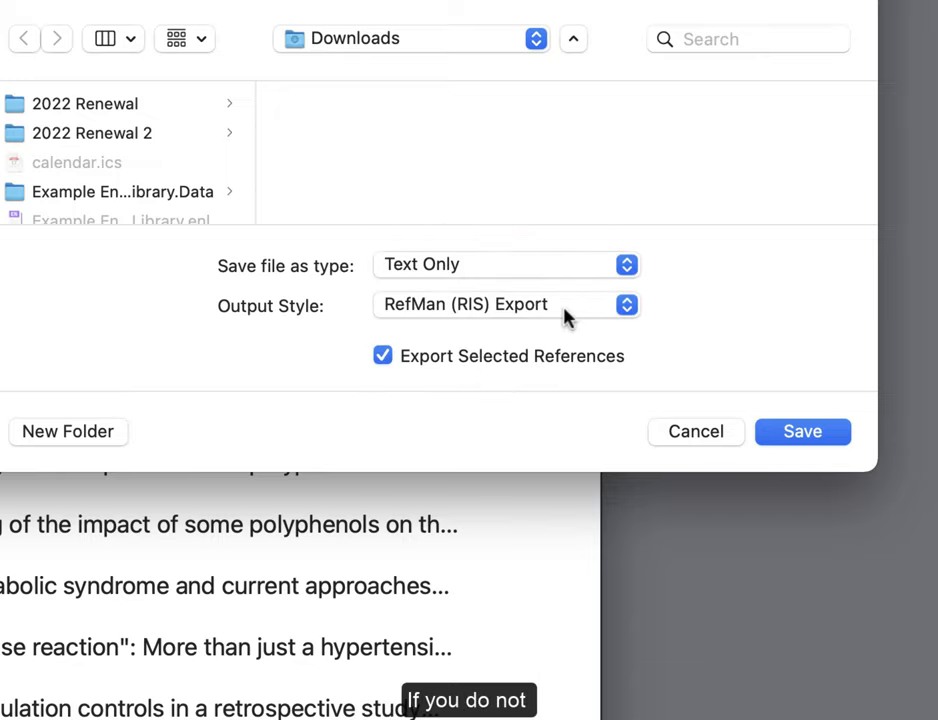
pyautogui.click(563, 310)
pyautogui.click(562, 339)
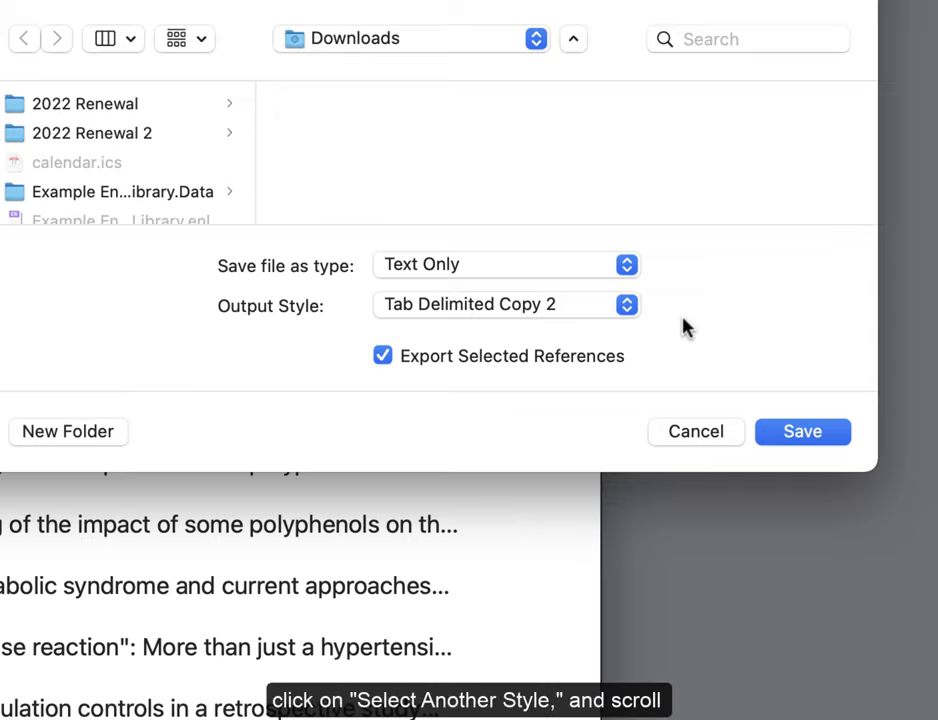
pyautogui.click(607, 309)
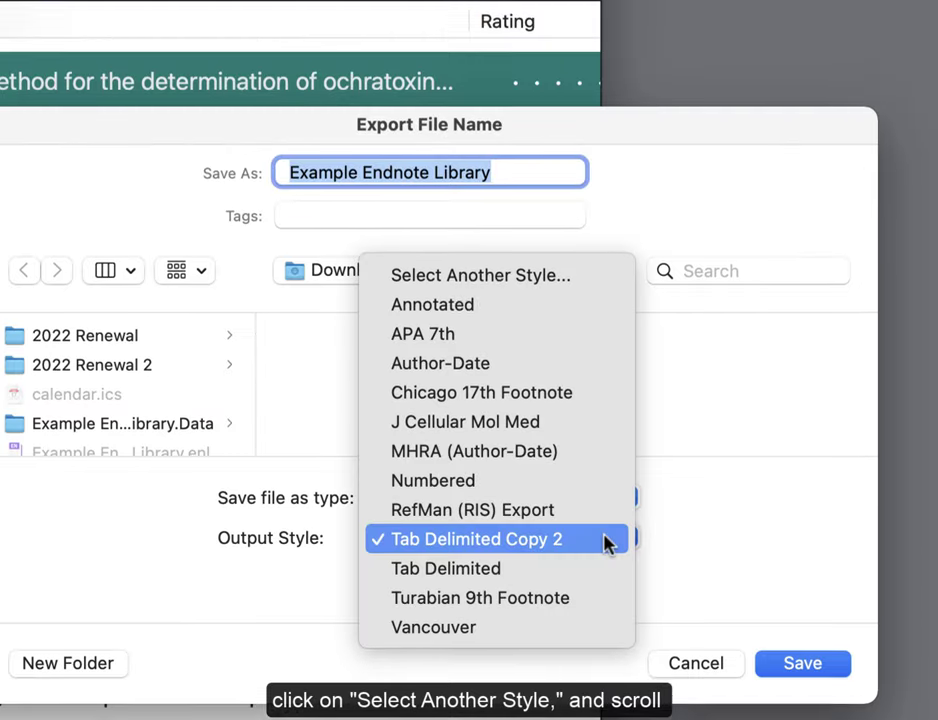
pyautogui.click(545, 282)
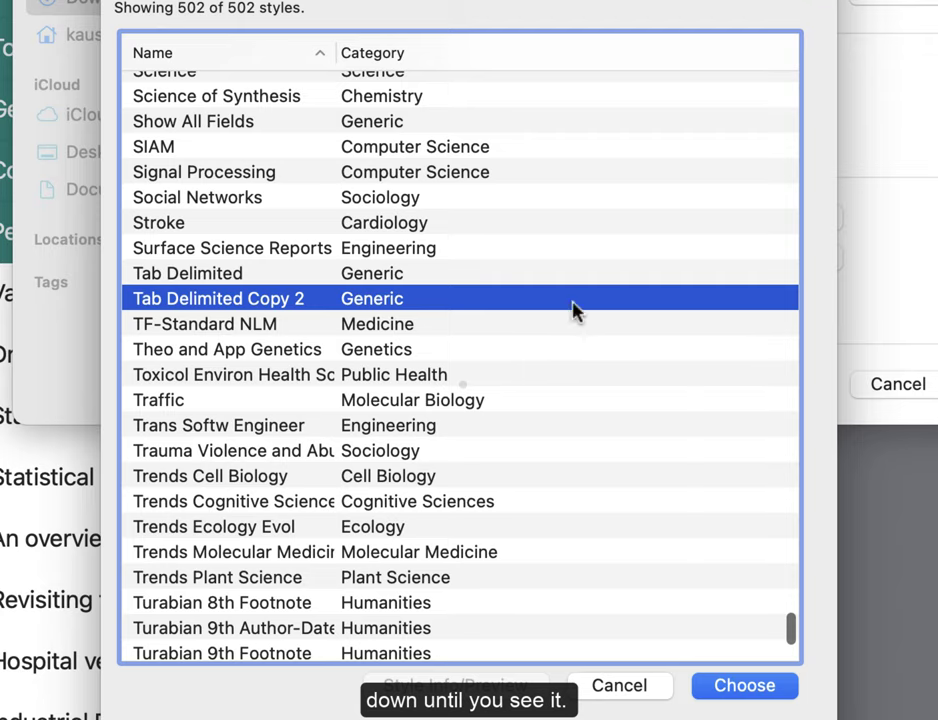
pyautogui.click(735, 690)
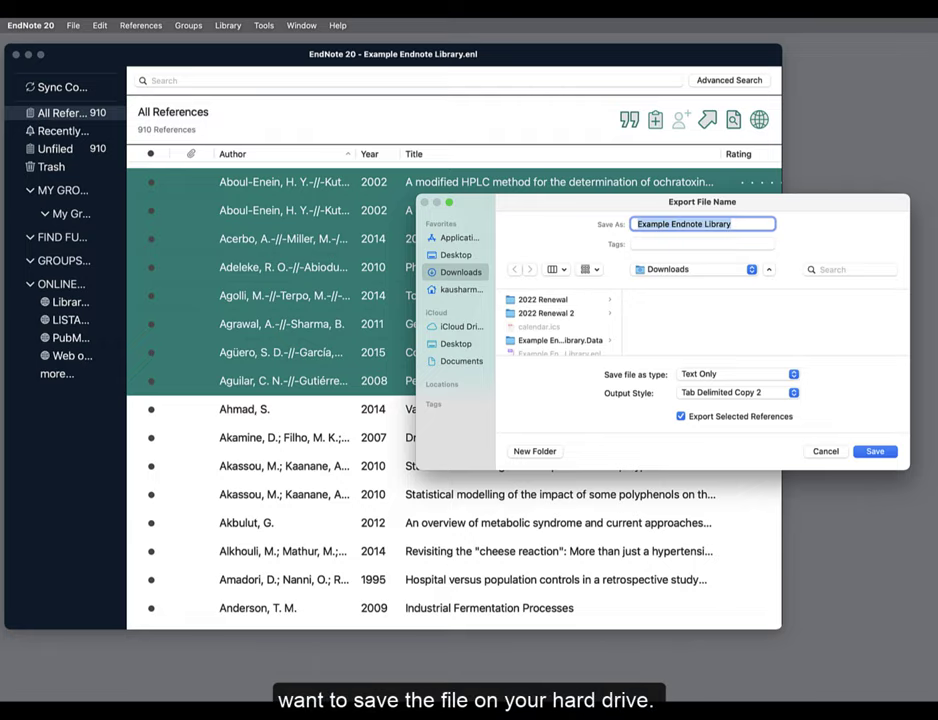
# - Name the export file 'Endnote Library', keeping Text Only and Tab Delimited Copy 2
pyautogui.write('Endnote Library')
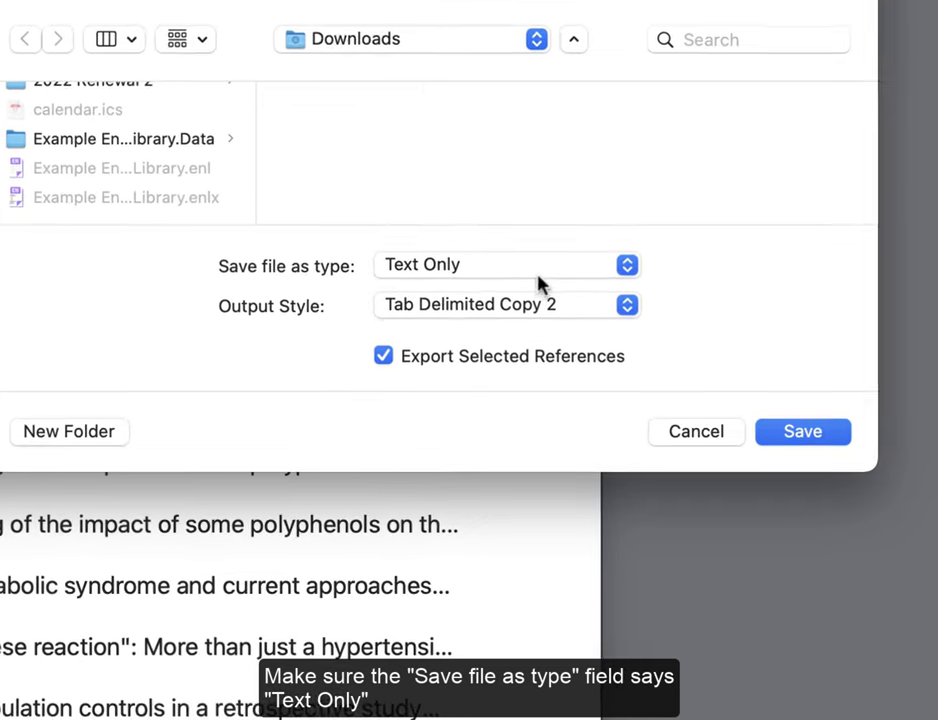
pyautogui.click(660, 331)
pyautogui.click(660, 331)
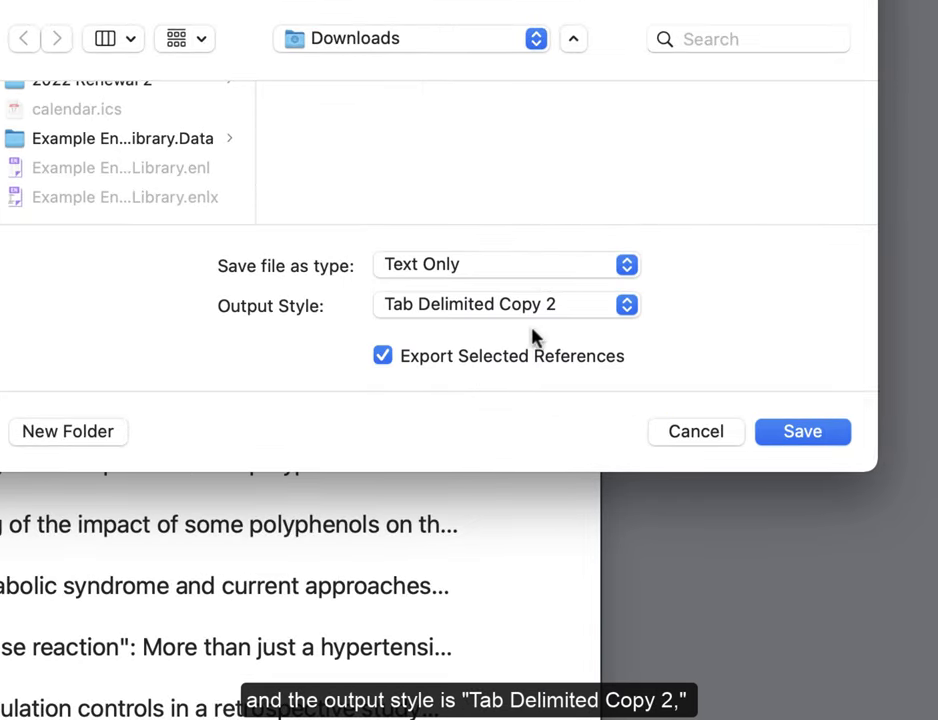
pyautogui.click(524, 314)
pyautogui.click(524, 314)
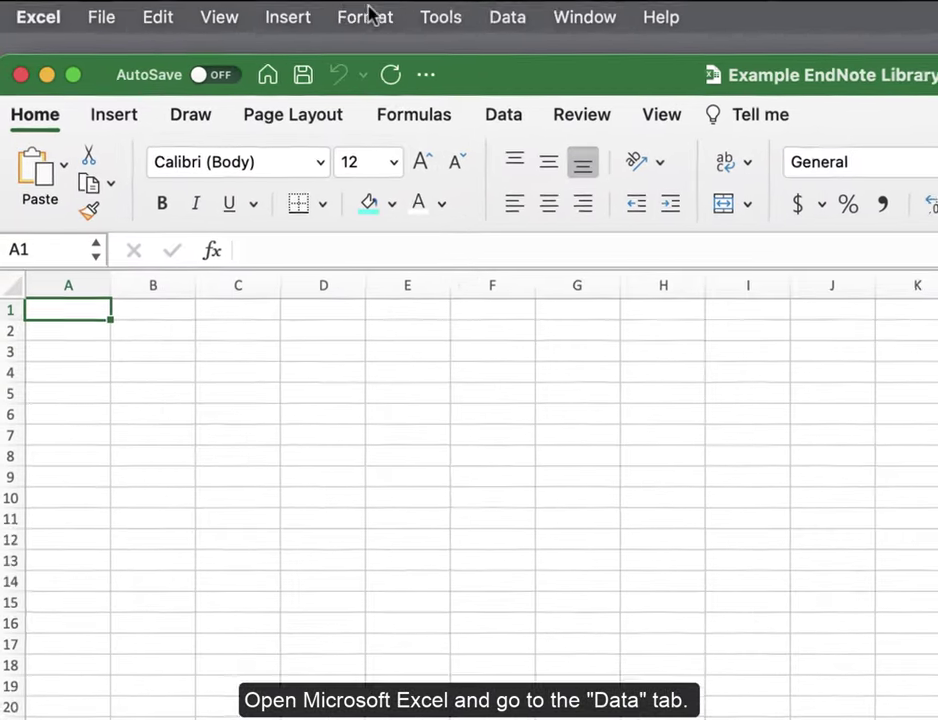
# - Import the text file Endnote Library.txt into Excel's Text Import Wizard
pyautogui.click(220, 48)
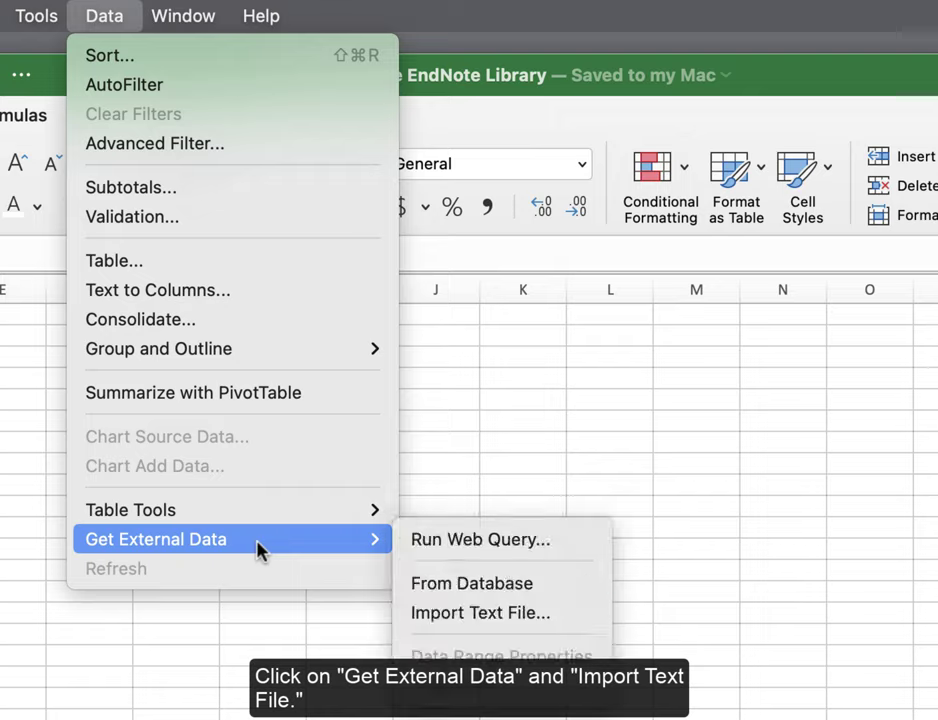
pyautogui.moveTo(366, 540)
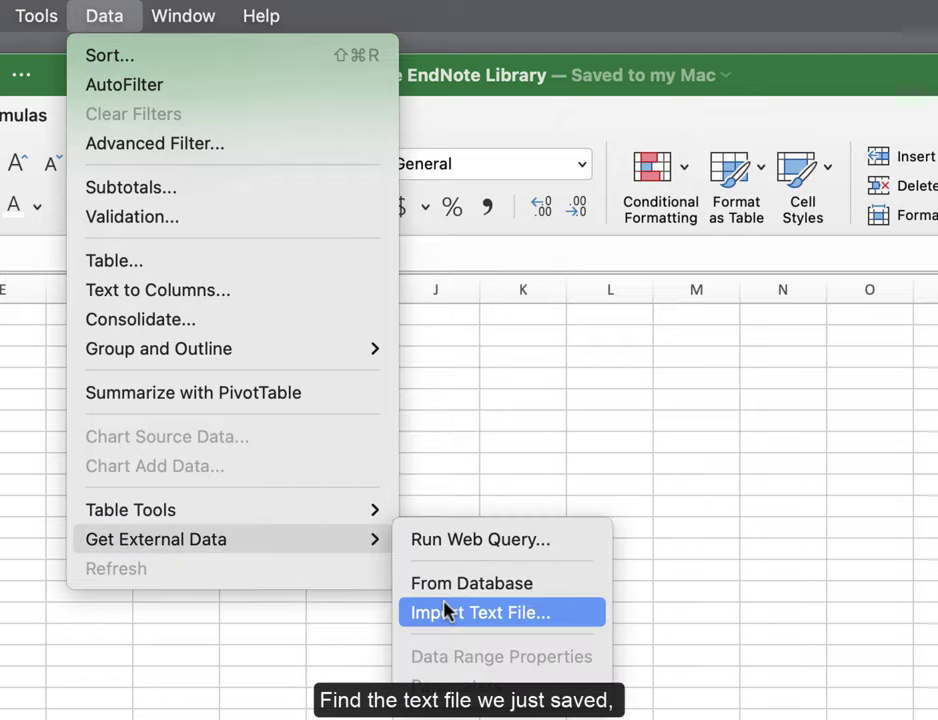
pyautogui.click(446, 611)
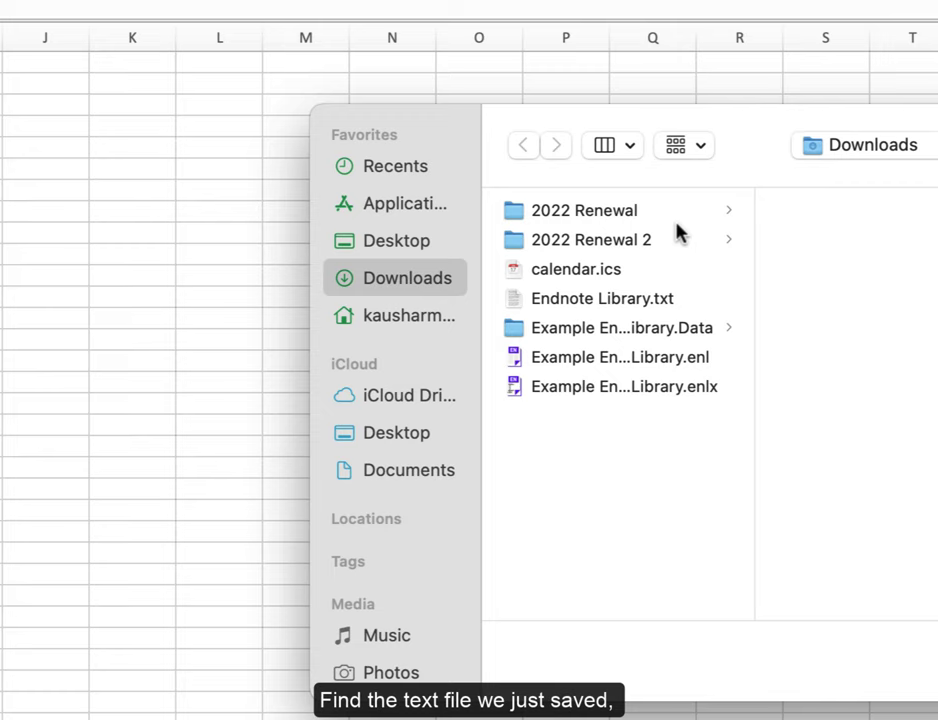
pyautogui.click(631, 300)
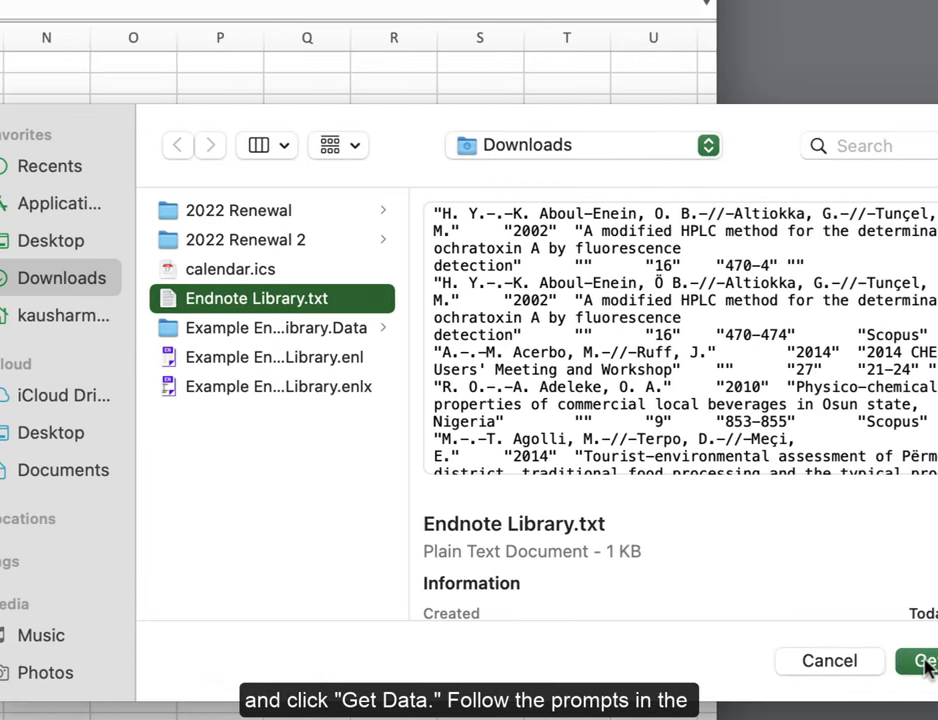
pyautogui.click(925, 664)
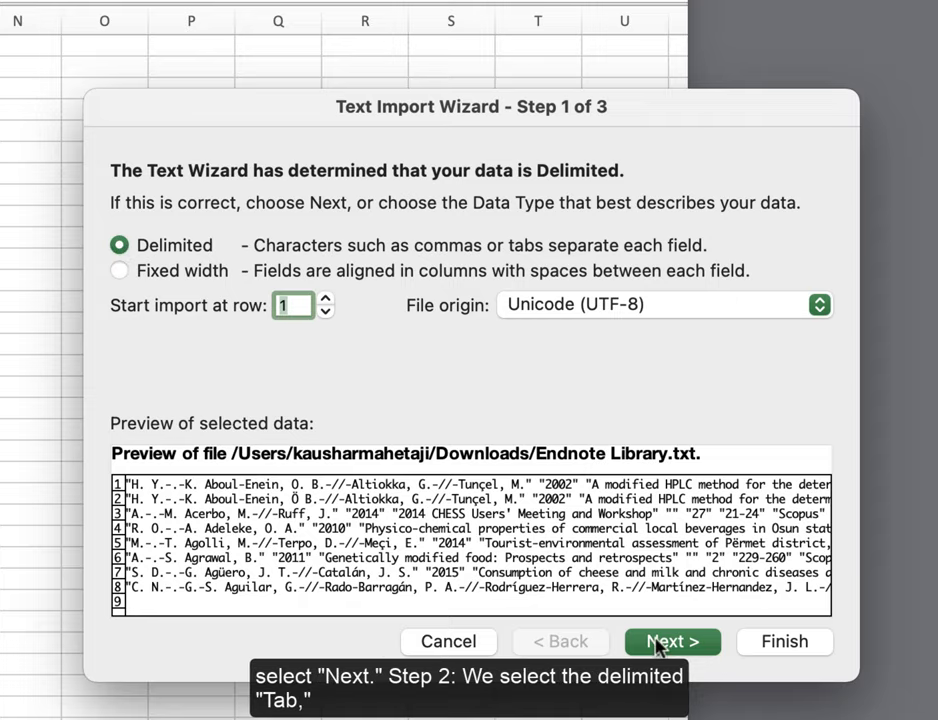
# - Split the data on the Tab delimiter and place it starting at cell $A$1
pyautogui.click(660, 643)
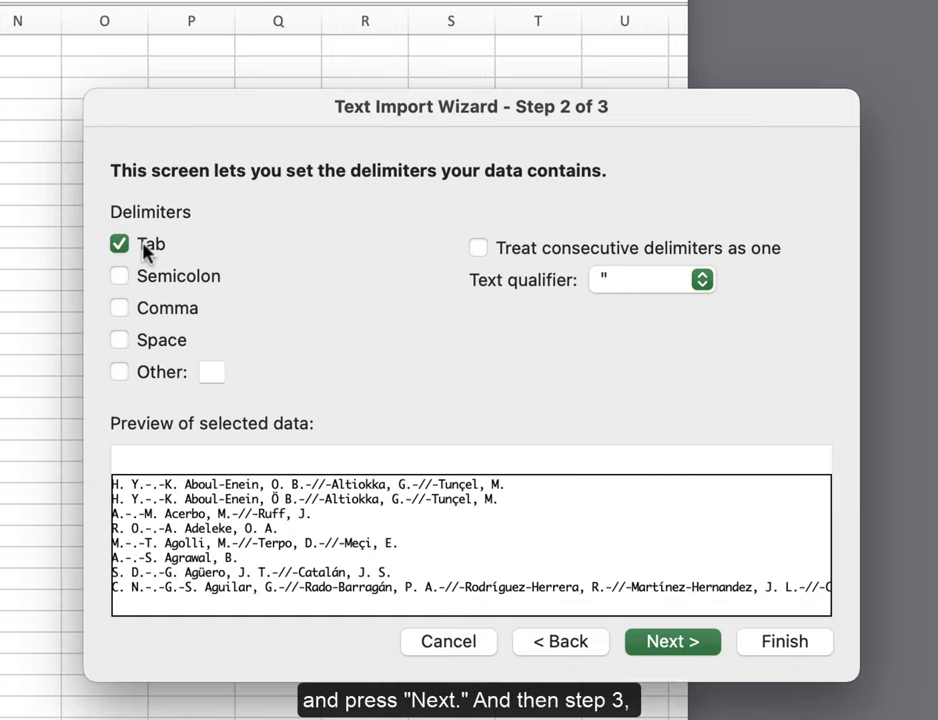
pyautogui.click(117, 247)
pyautogui.click(117, 247)
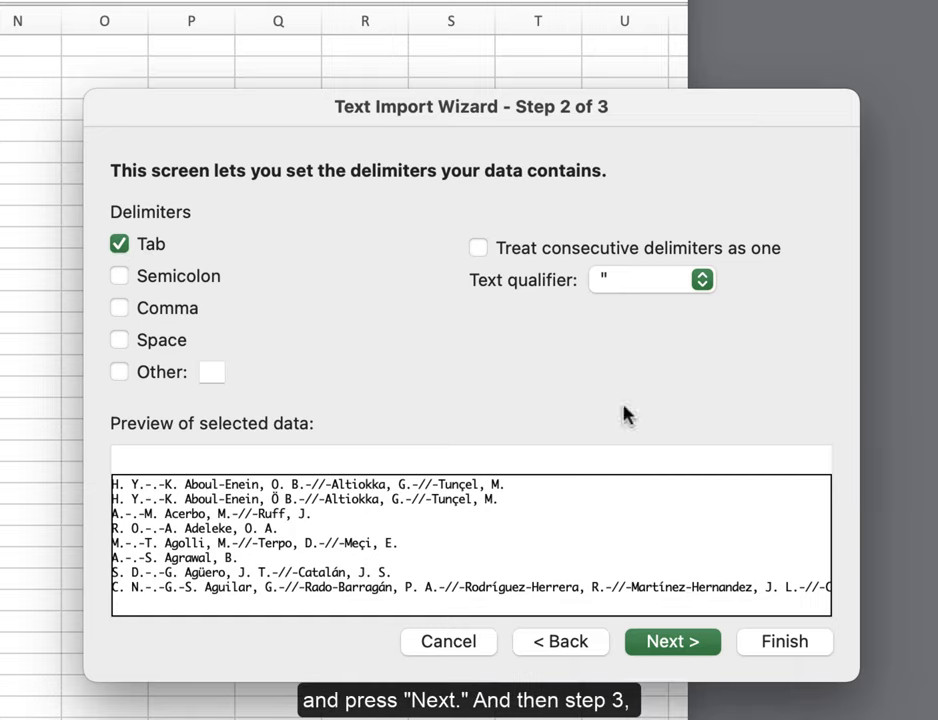
pyautogui.click(672, 645)
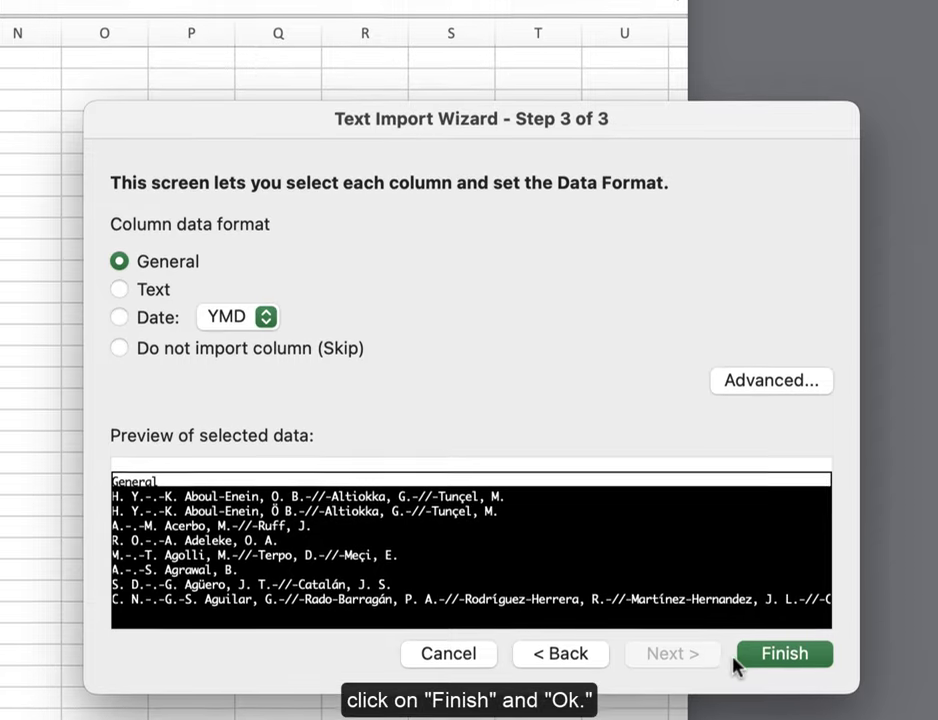
pyautogui.click(756, 642)
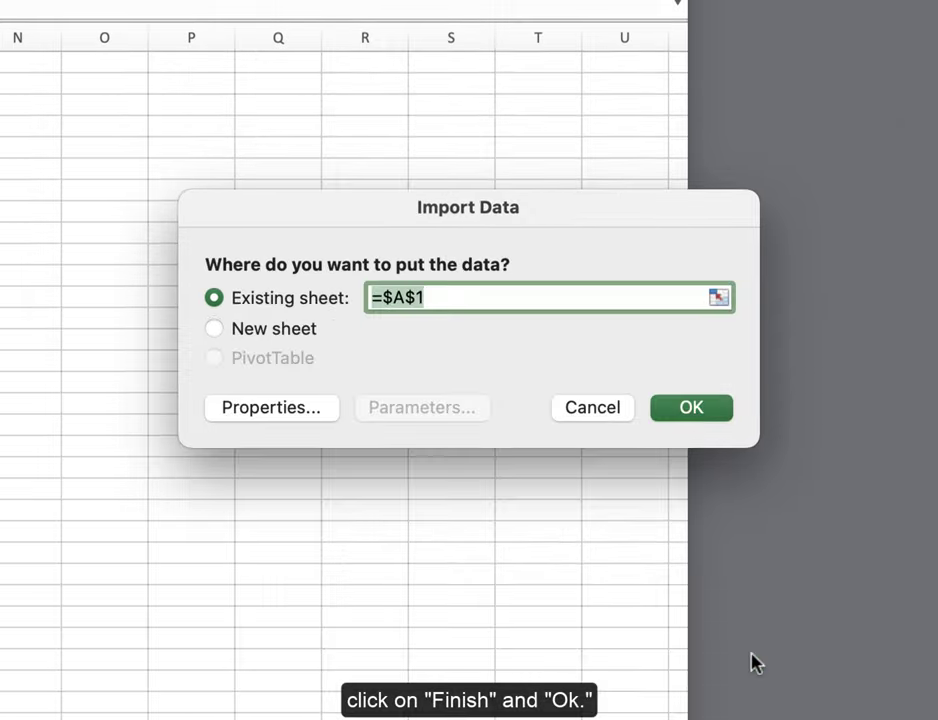
pyautogui.click(671, 411)
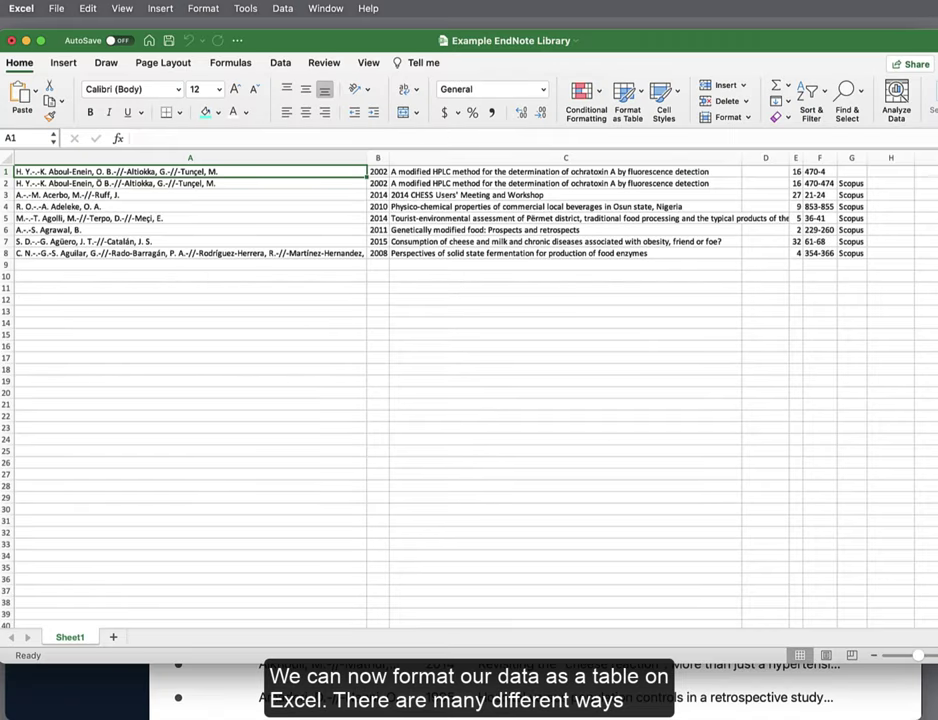